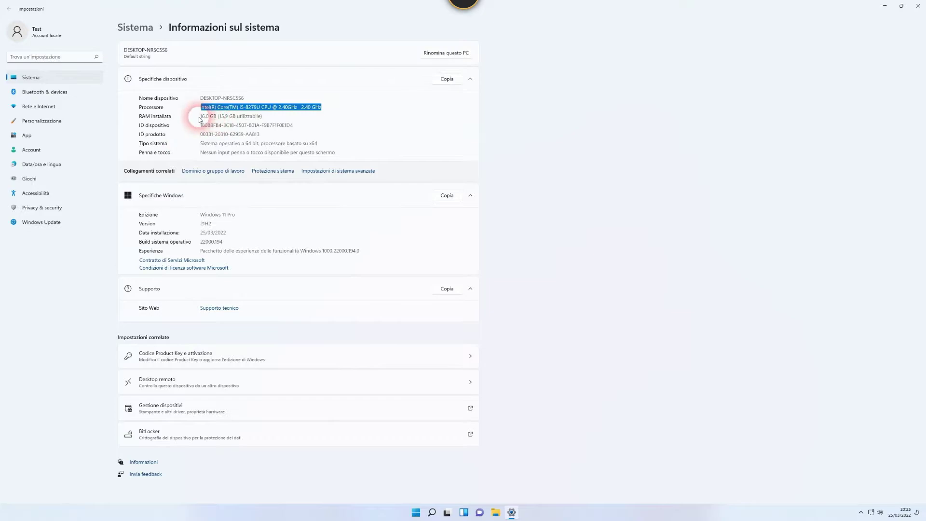
Step: Highlight the installed RAM and the Windows edition in the system information, and open the product key and activation page
left_click_drag(263, 116, 199, 116)
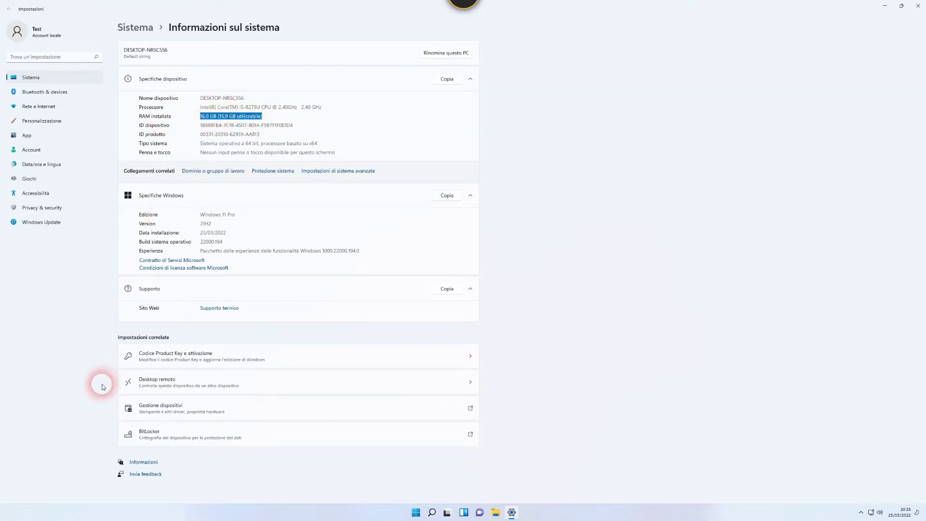
left_click_drag(241, 215, 199, 215)
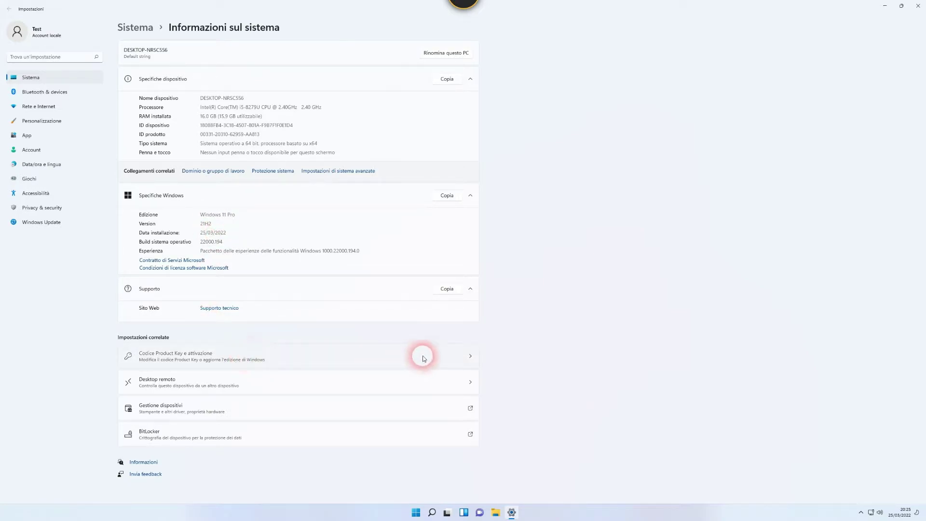
left_click(438, 354)
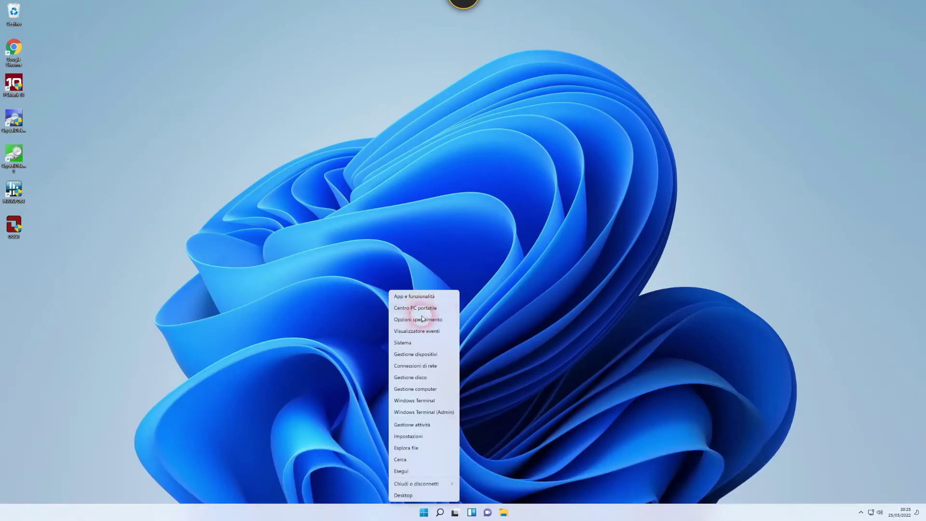
Step: Open Device Manager and expand the Bluetooth and biometric device categories
left_click(418, 359)
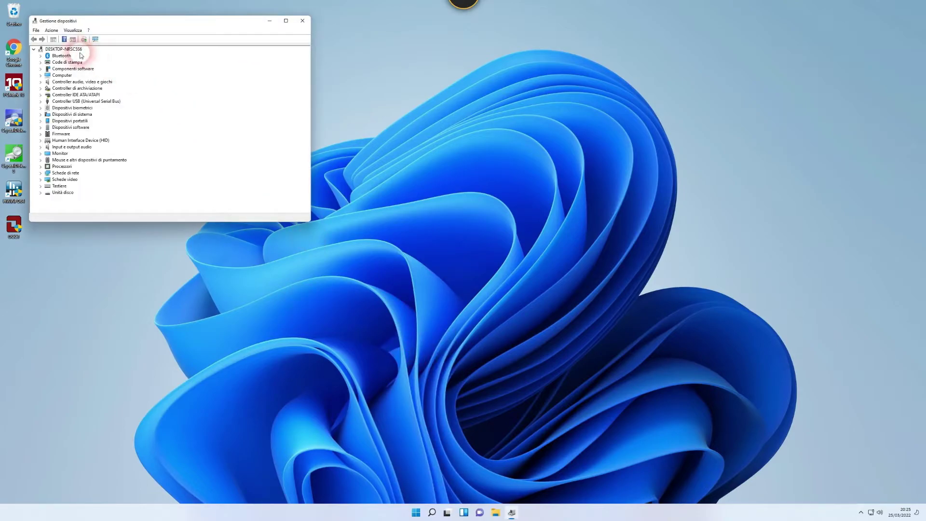
left_click(40, 56)
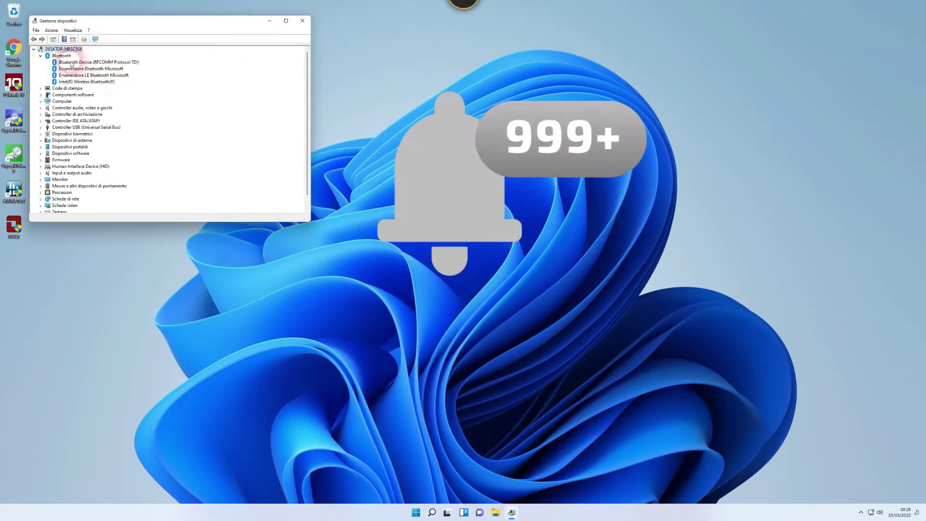
double_click(72, 134)
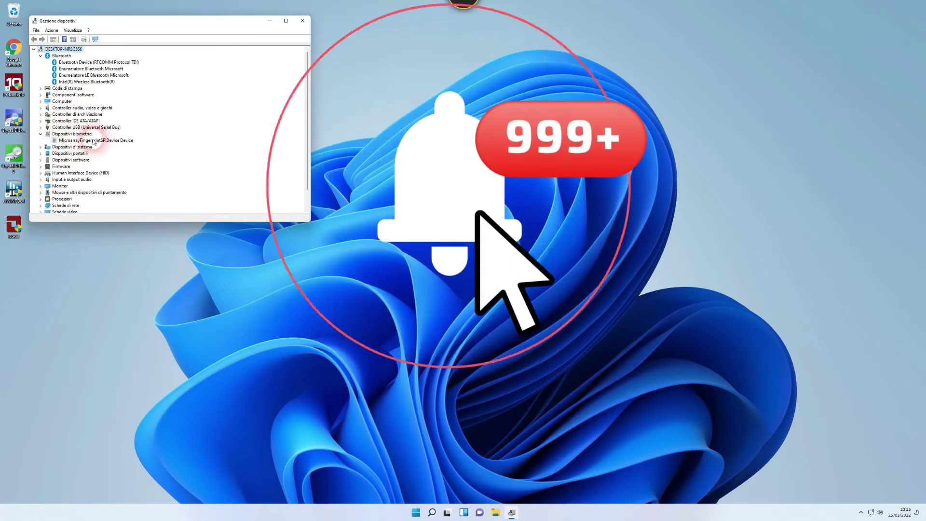
Step: Expand the processors and network adapters in Device Manager, selecting the Intel Dual Band Wireless-AC 7265 adapter
scroll(72, 176, "down", 1)
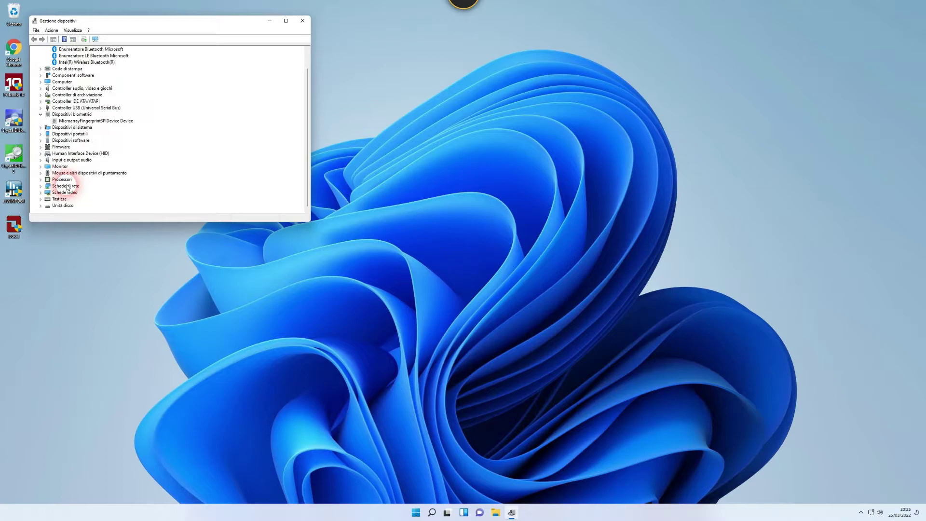
double_click(72, 179)
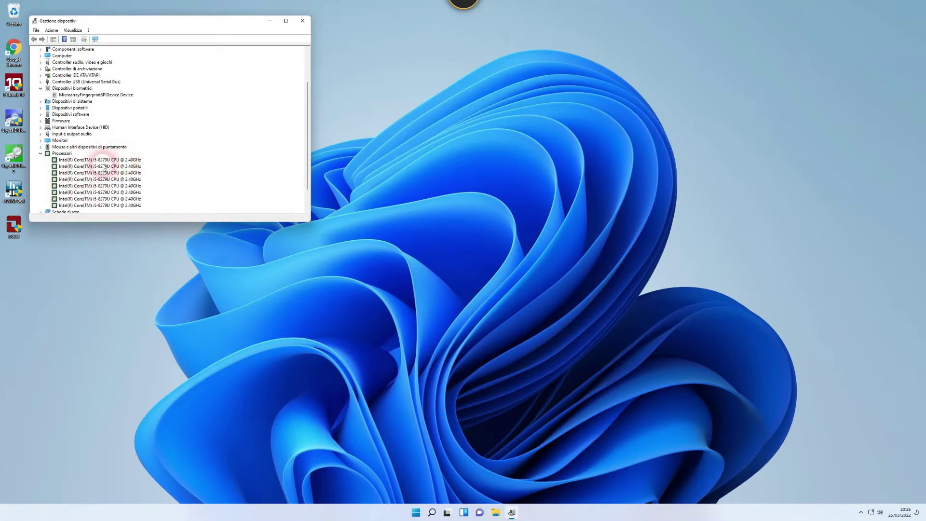
scroll(96, 198, "down", 1)
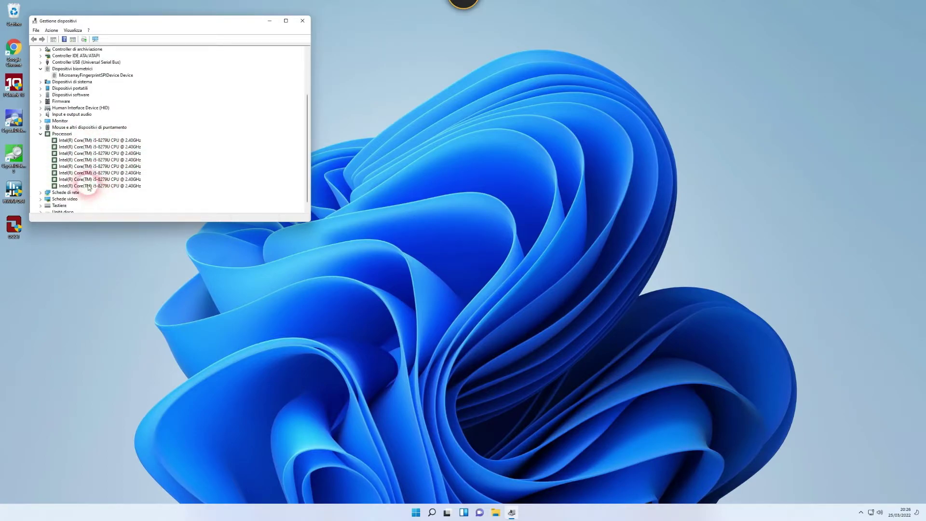
left_click(40, 192)
left_click(105, 147)
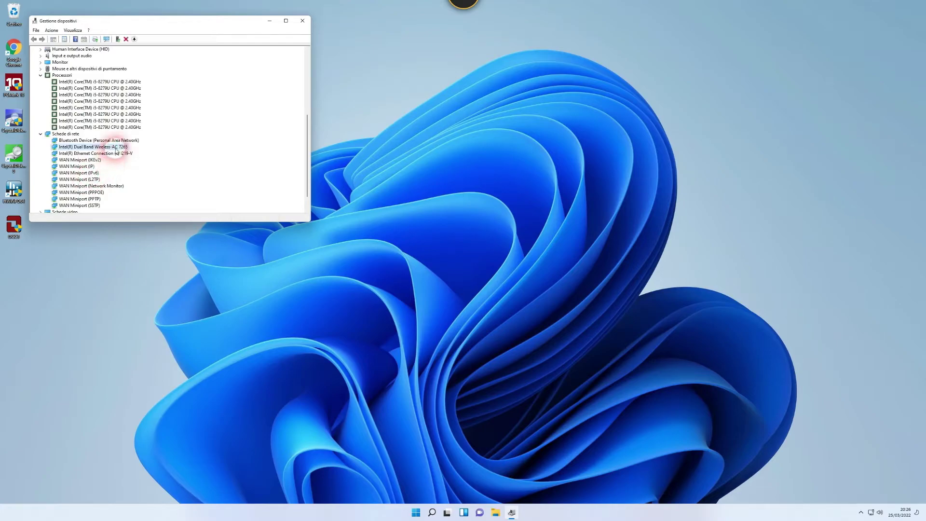
Step: Expand the display adapters, select the Intel Iris Plus Graphics 655, and close Device Manager
scroll(96, 169, "down", 1)
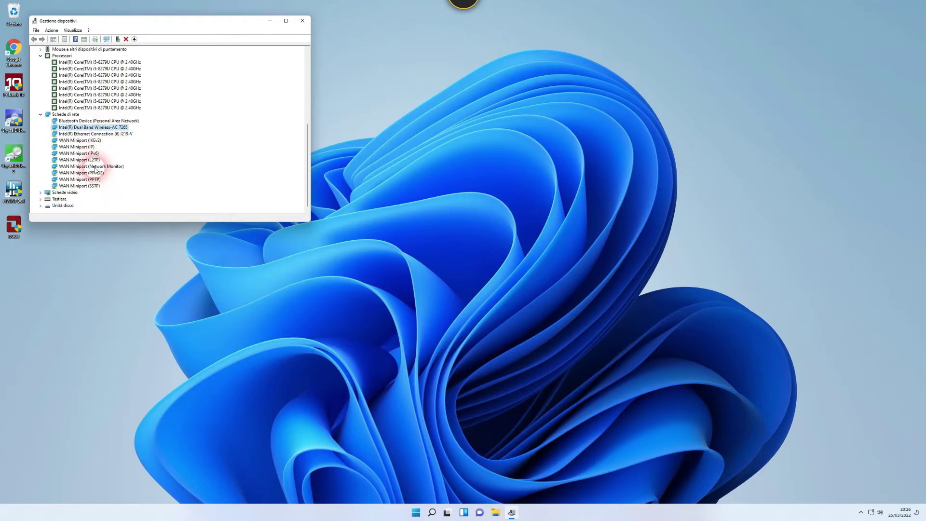
left_click(41, 192)
left_click(114, 200)
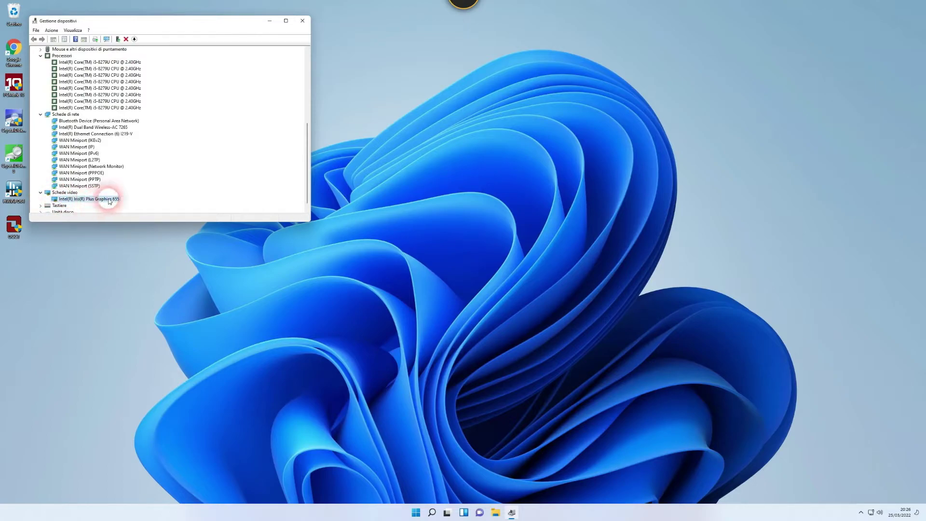
left_click(302, 20)
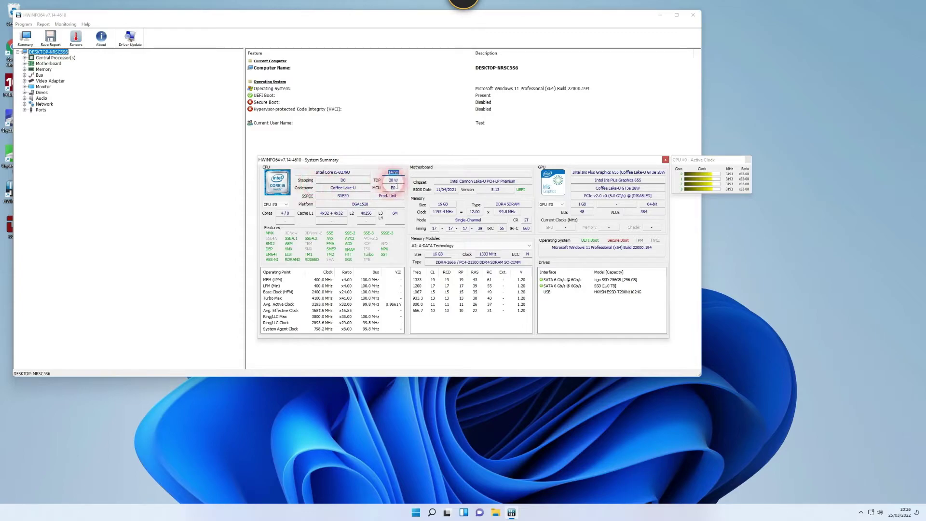
Step: In HWiNFO64's System Summary, examine the CPU TDP, graphics name and memory, and RAM module size and type, and close the summary
left_click(393, 180)
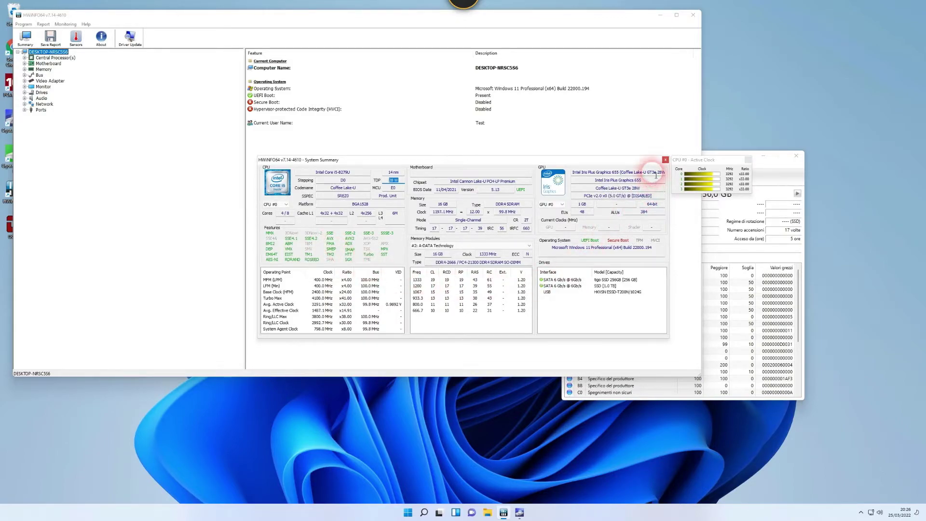
left_click_drag(661, 172, 533, 178)
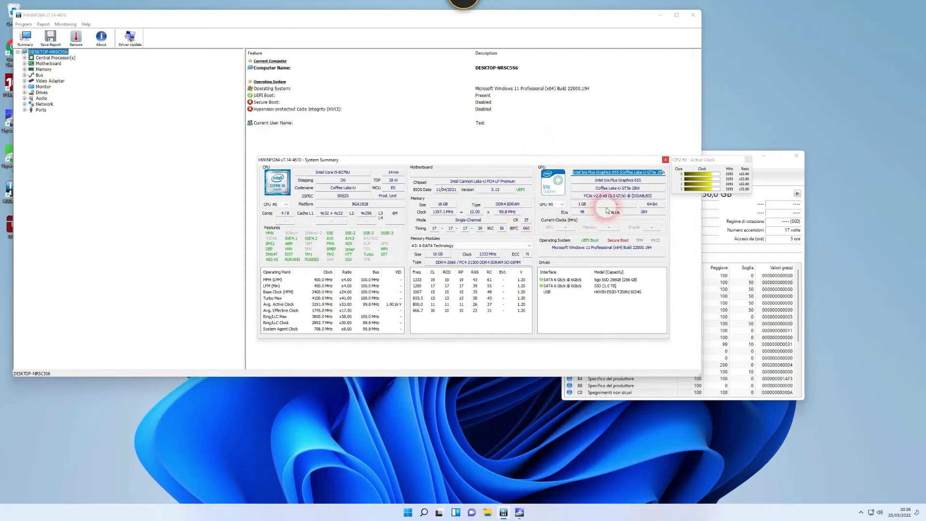
left_click_drag(585, 207, 577, 206)
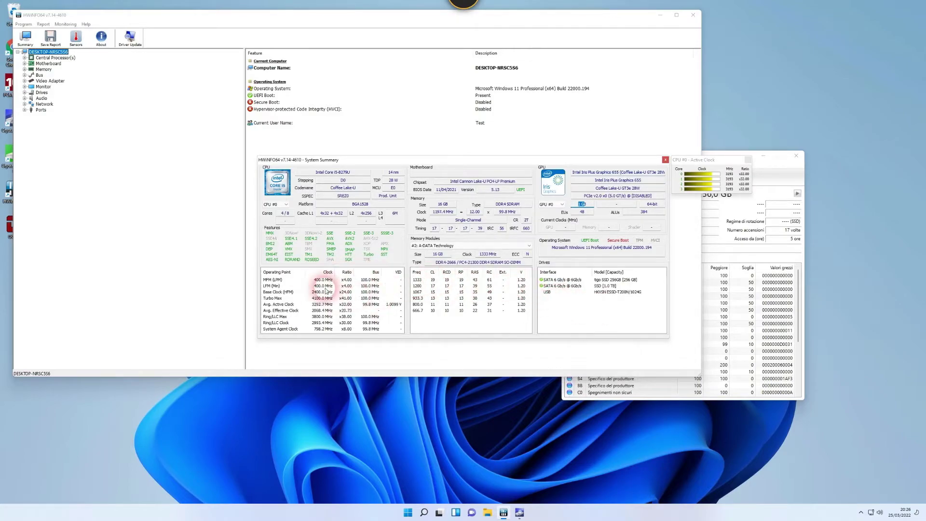
double_click(438, 254)
double_click(446, 262)
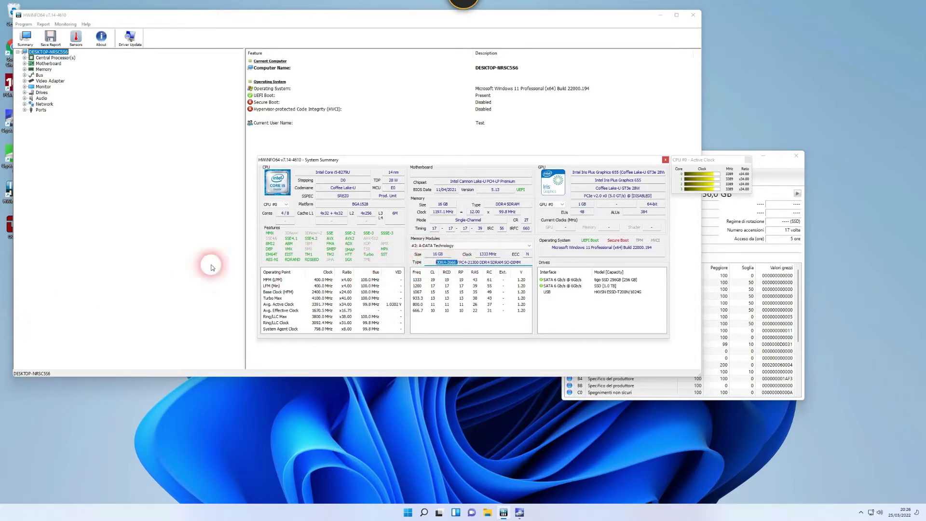
left_click(665, 159)
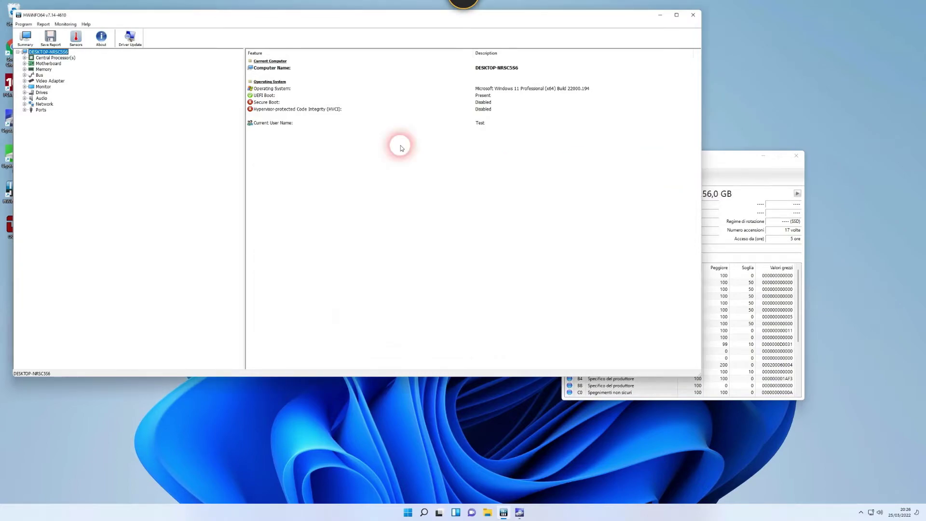
Step: Open the details of the Intel Core i5-8279U central processor and highlight its Thermal Design Power entry
double_click(38, 57)
left_click(69, 64)
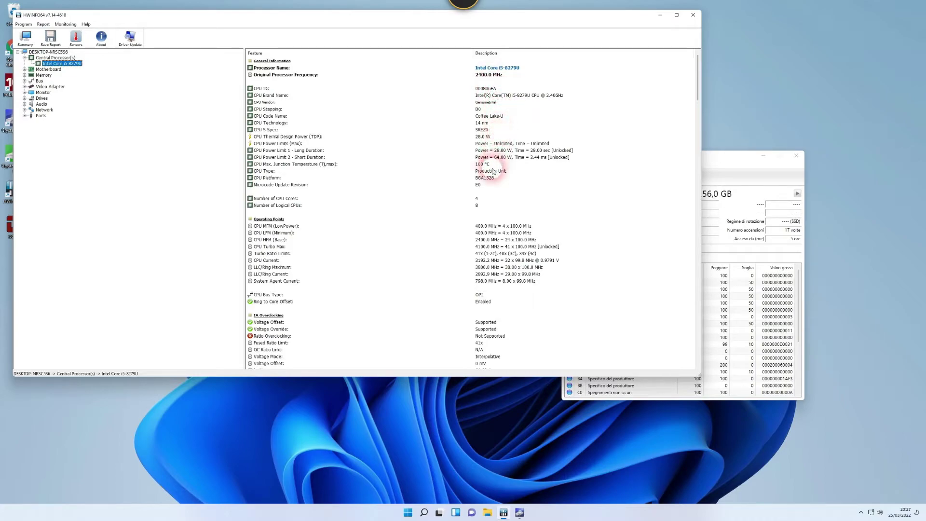
left_click(481, 137)
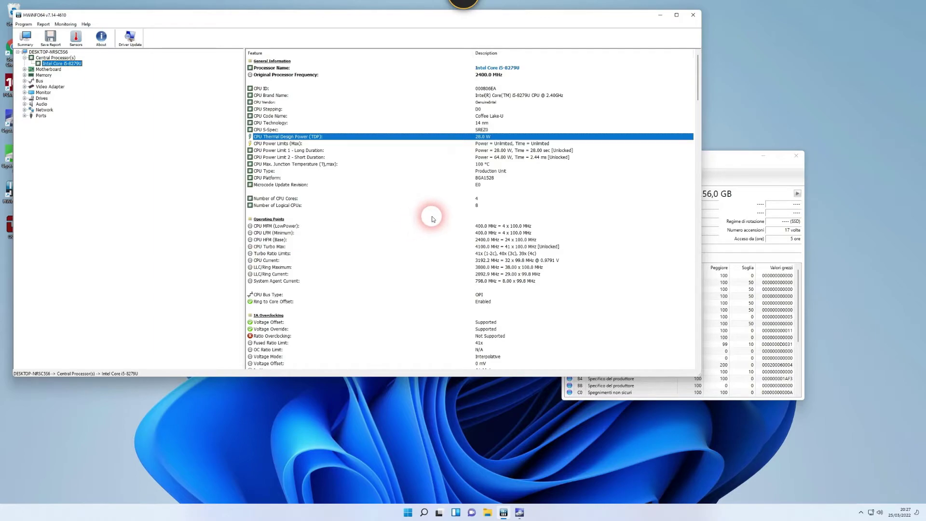
Step: Find the processor's Cache and TLB section and highlight the L3 and L1 cache entries
scroll(433, 220, "down", 3)
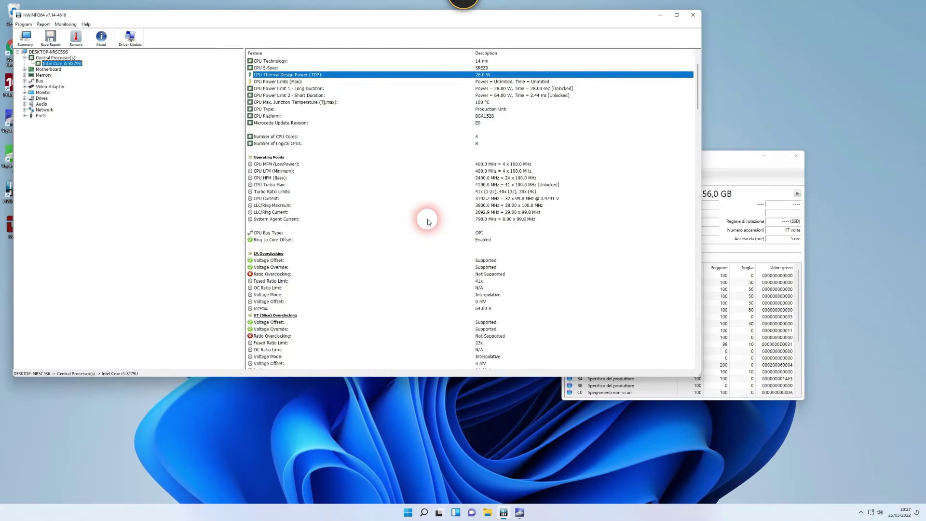
scroll(428, 221, "down", 11)
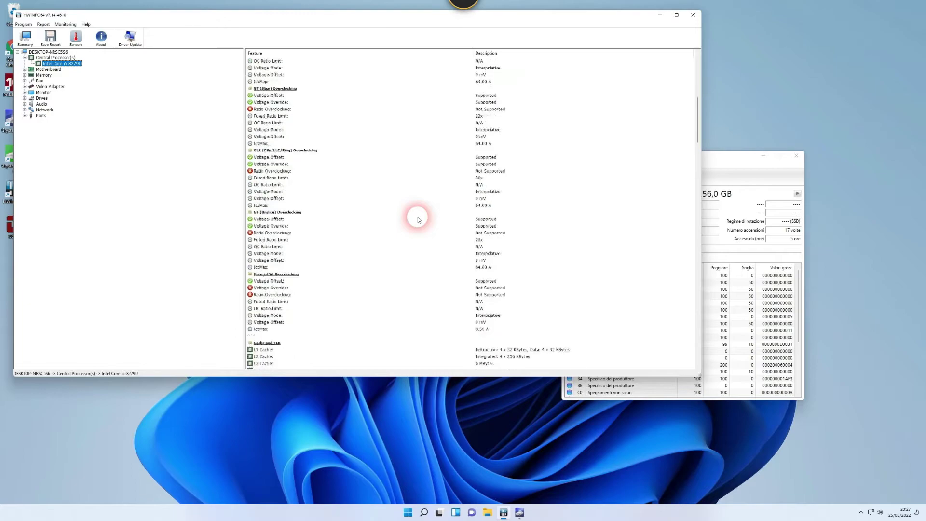
scroll(417, 219, "down", 5)
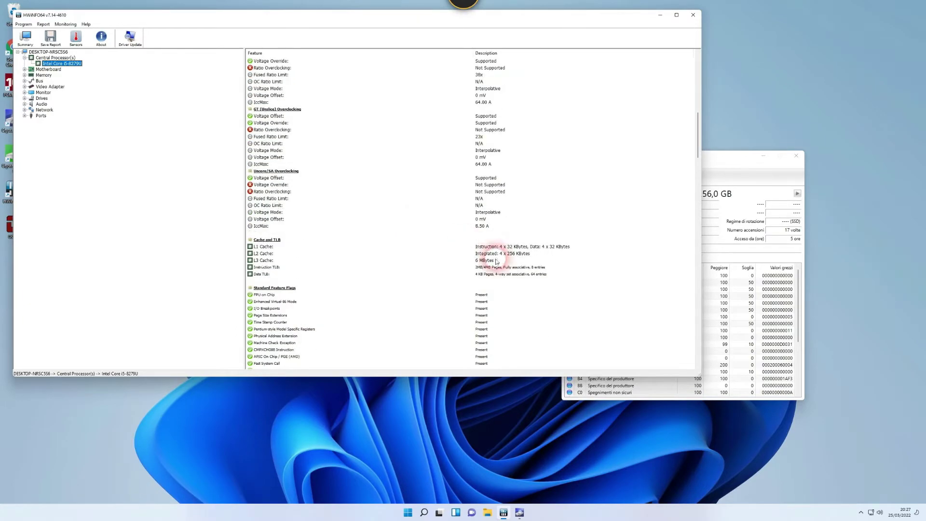
left_click(496, 261)
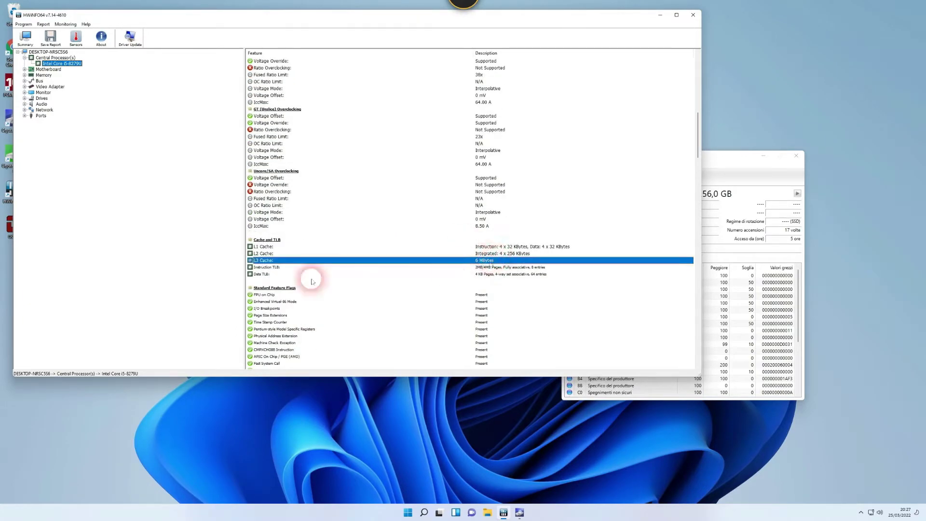
left_click(491, 246)
Step: Look through the rest of the processor details, from the standard feature flags to the voltage regulator and memory ranges
scroll(453, 265, "down", 7)
scroll(450, 265, "down", 20)
scroll(449, 252, "down", 20)
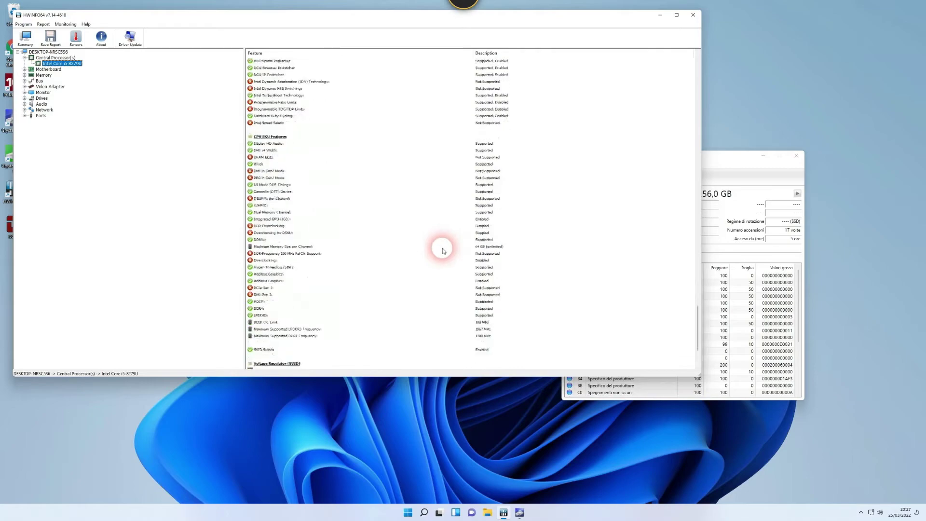
scroll(443, 252, "down", 4)
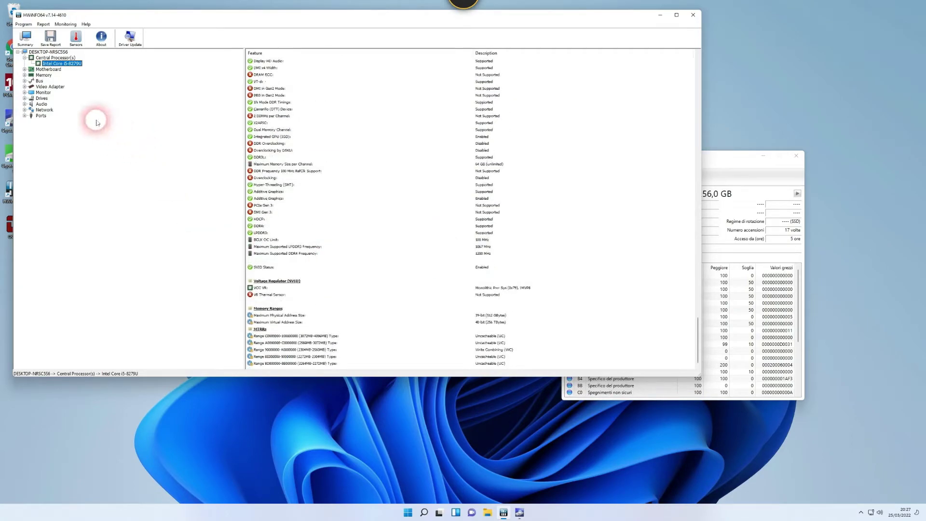
Step: Expand the Motherboard and Memory categories and open the details of the Row 2 A-DATA memory module
left_click(25, 70)
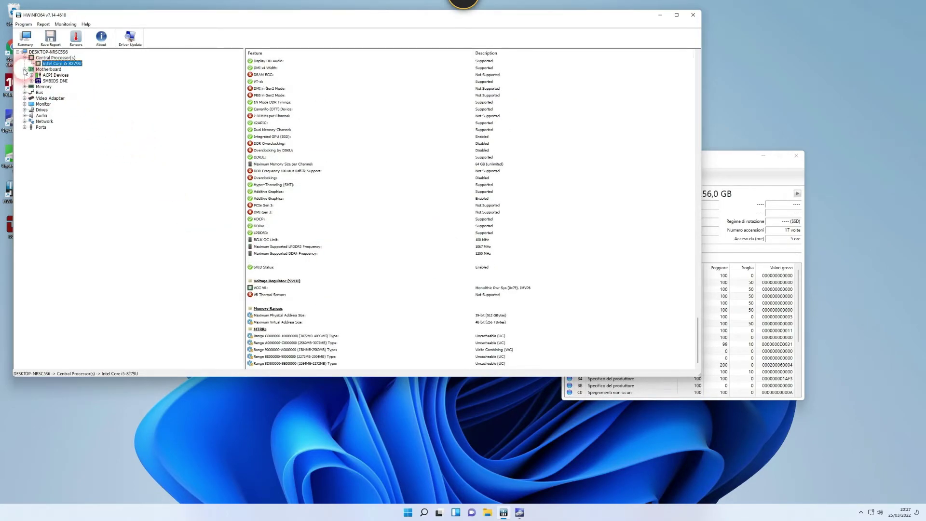
left_click(24, 86)
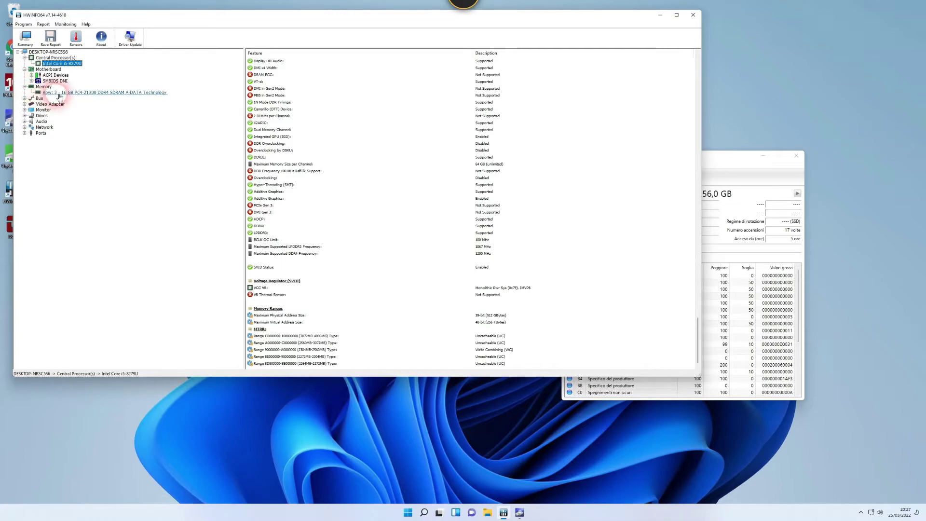
left_click(48, 92)
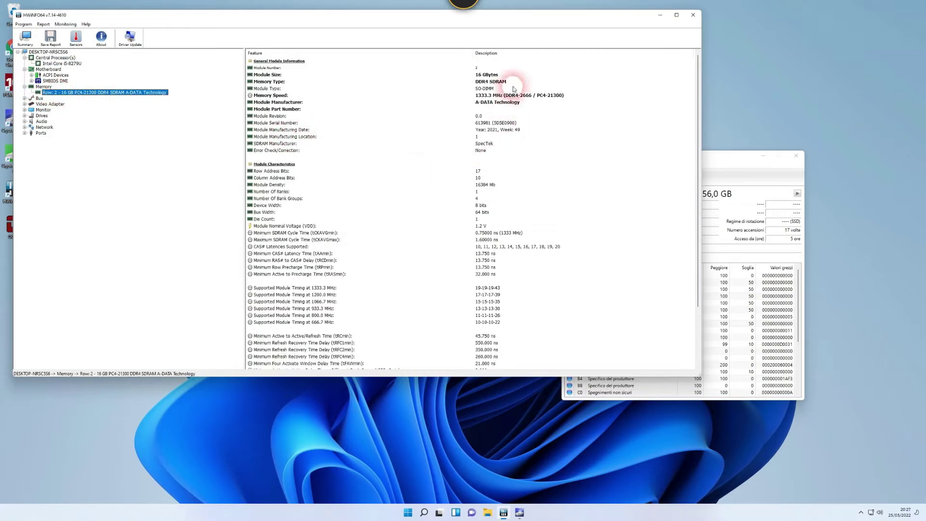
Step: Highlight the memory module's size, speed, manufacturer, row address bits and supported CAS latencies in turn
left_click(501, 76)
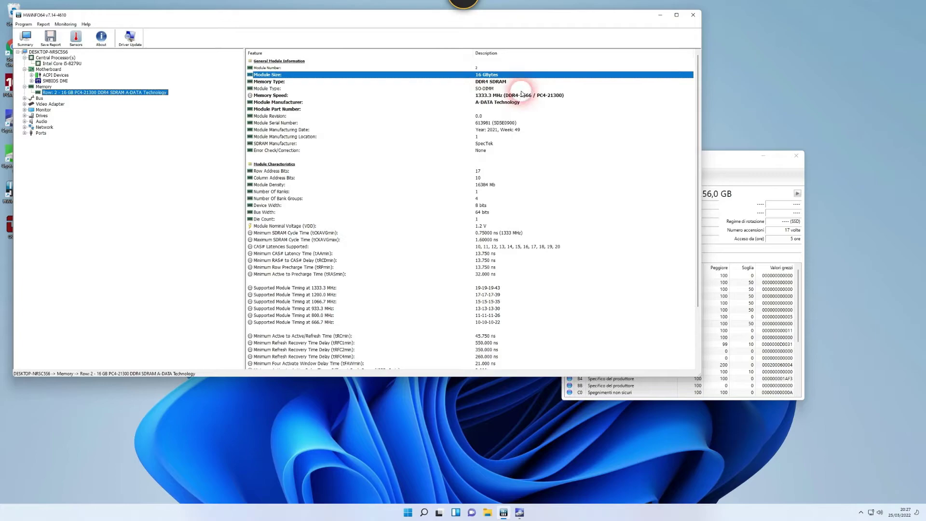
left_click(557, 96)
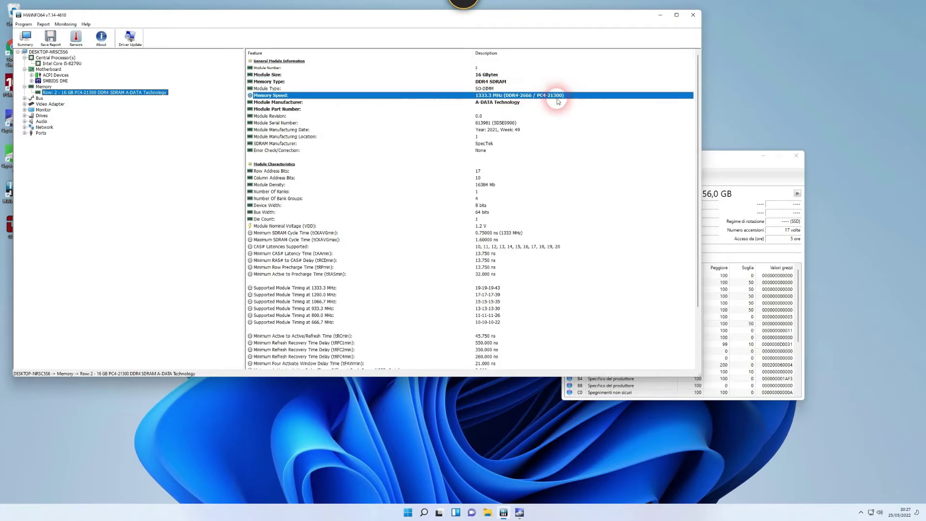
left_click(502, 104)
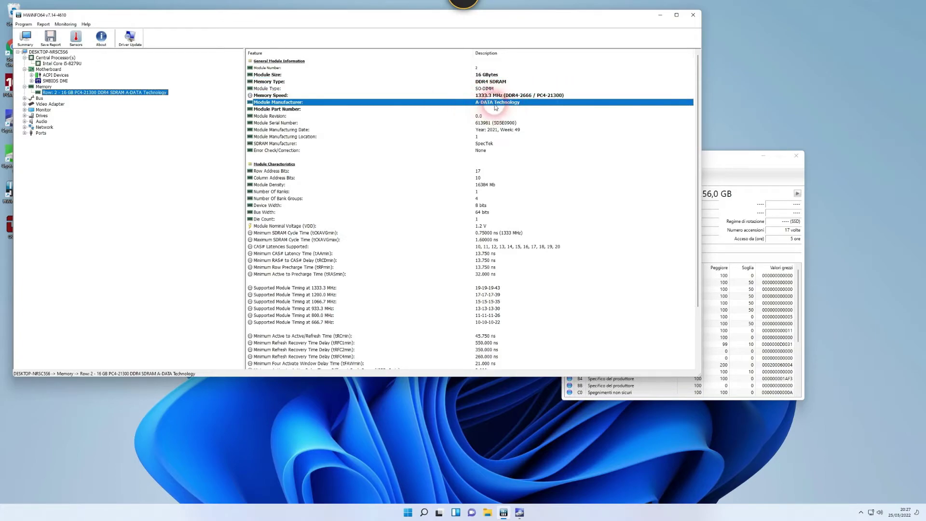
left_click(272, 171)
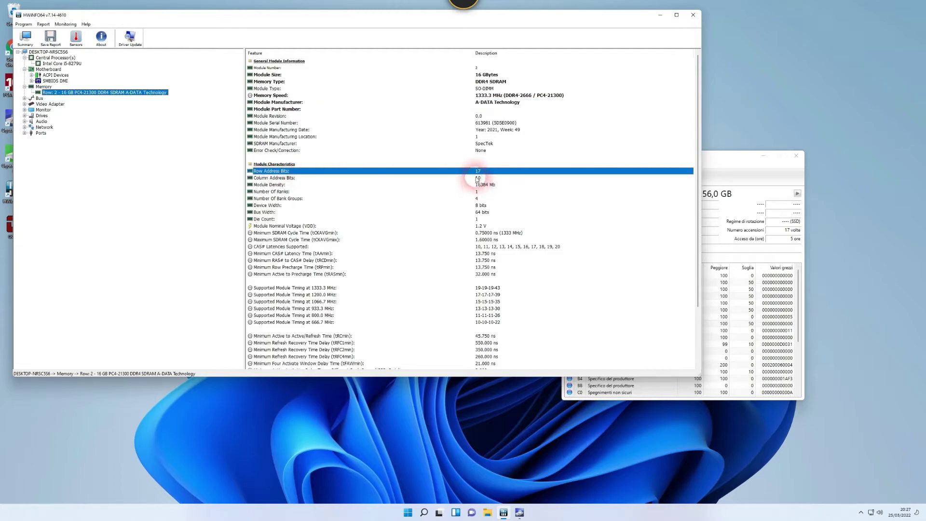
left_click(463, 169)
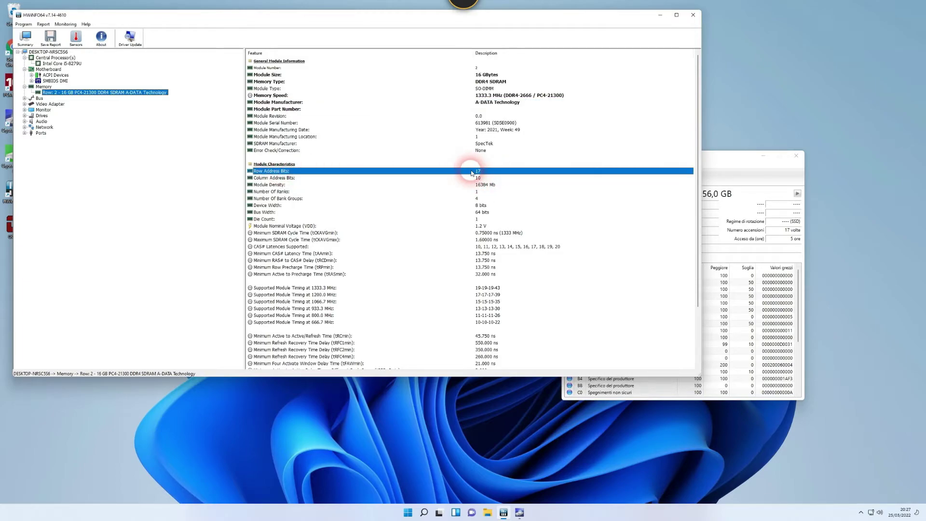
left_click(492, 247)
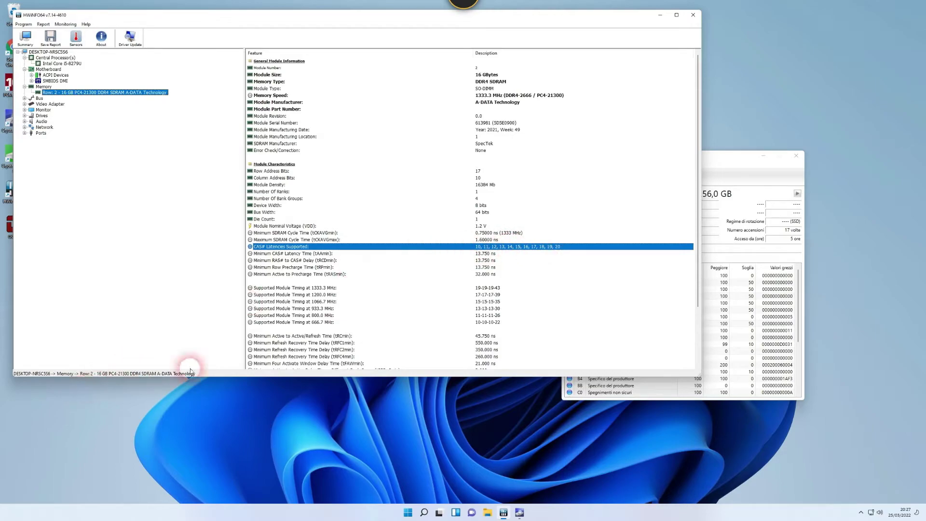
Step: Look through the memory module's remaining timings and features, and open the Intel Iris Plus Graphics 655 details under Video Adapter
scroll(357, 302, "down", 2)
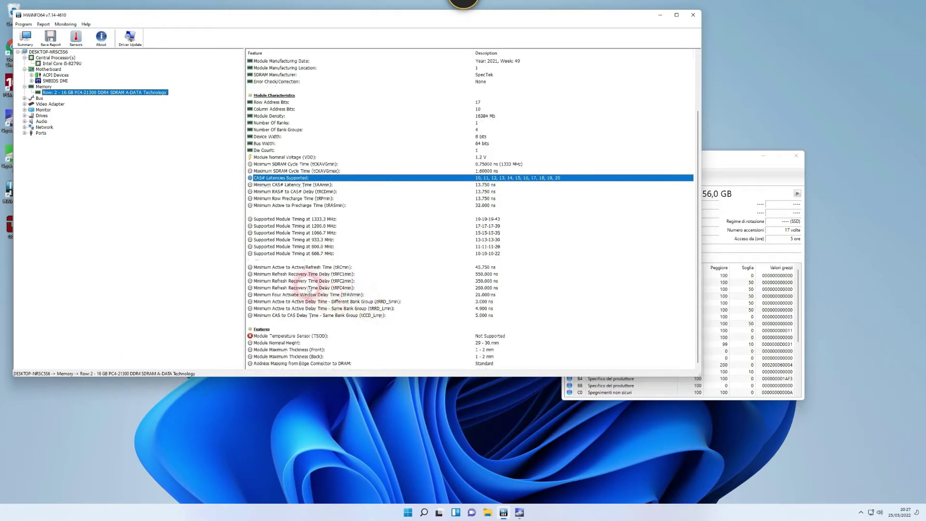
double_click(45, 105)
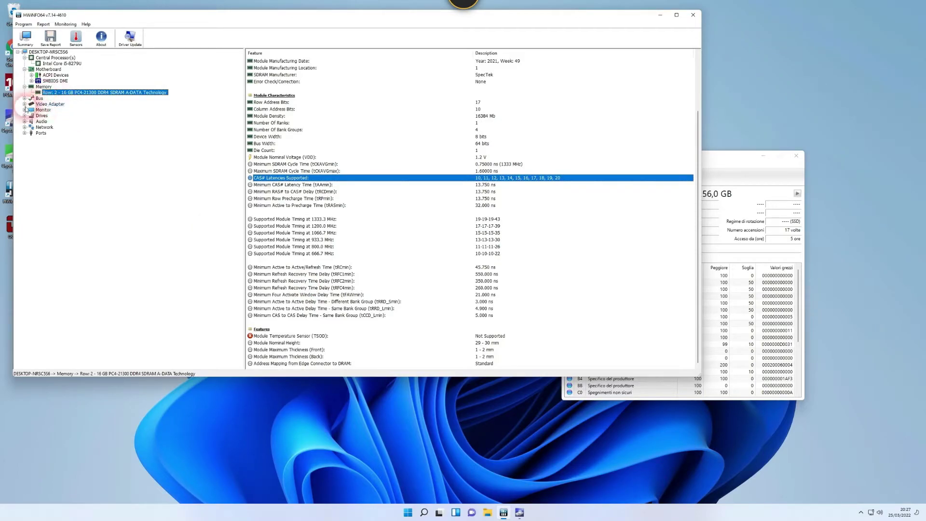
left_click(61, 110)
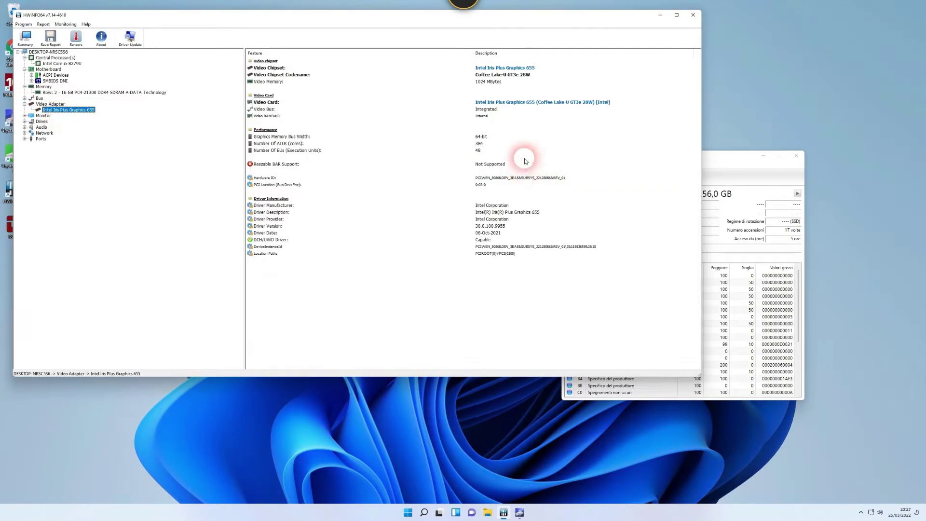
Step: Highlight the graphics adapter's chipset codename, video memory and graphics memory bus width entries in turn
left_click(532, 75)
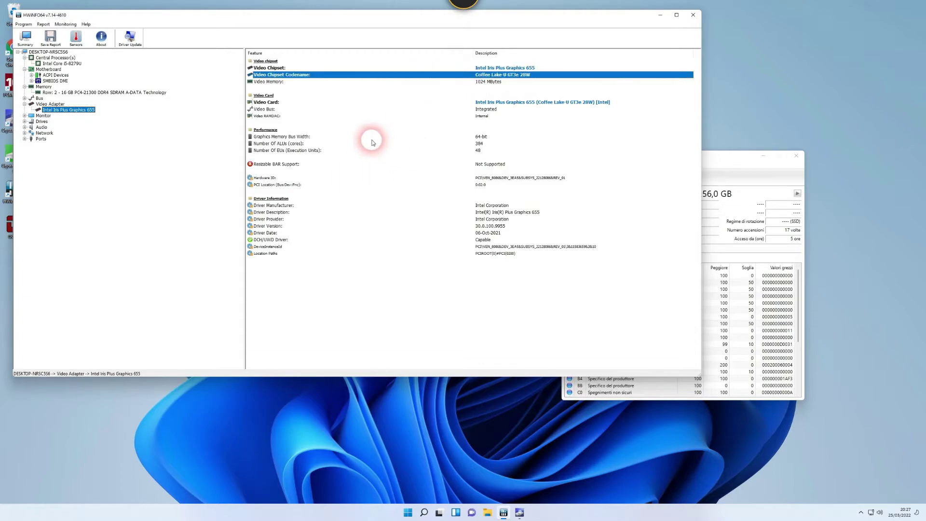
left_click(496, 83)
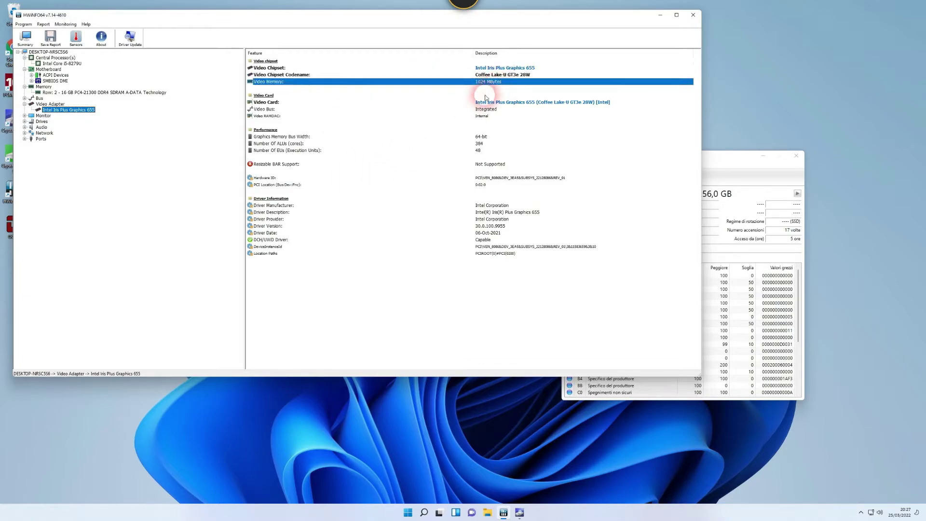
left_click(485, 138)
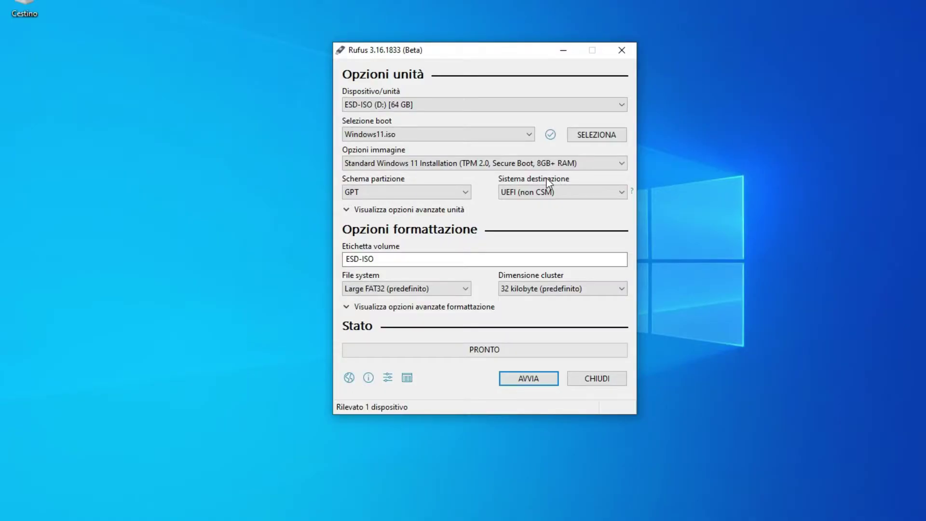
Step: In Rufus, check the device and boot selection choices, keeping ESD-ISO (D:) [64 GB] and Windows11.iso
left_click(452, 104)
left_click(453, 105)
left_click(439, 131)
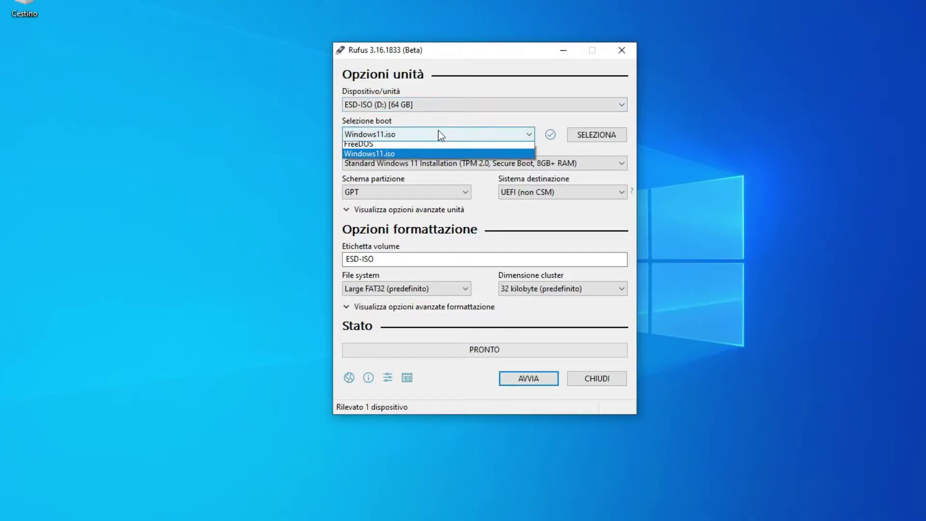
left_click(507, 137)
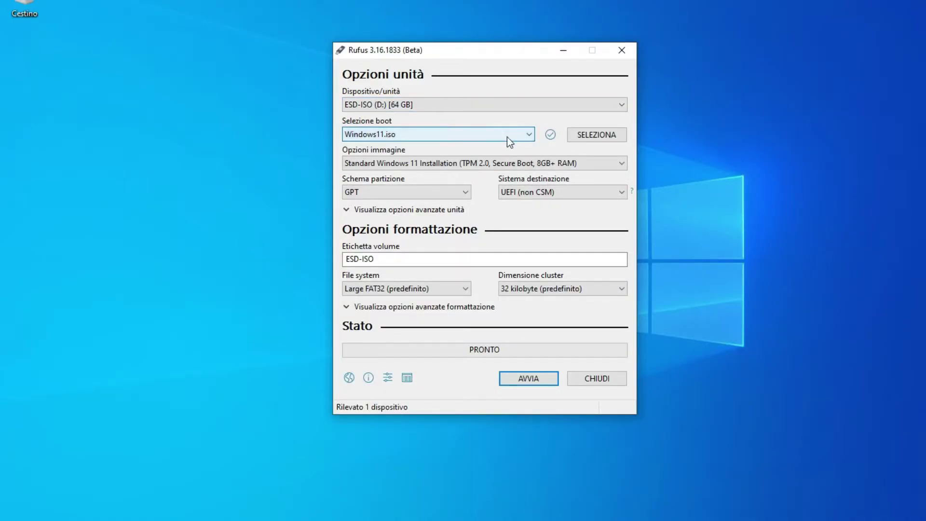
Step: Set the image option to Extended Windows 11 Installation (no TPM/no Secure Boot/8GB- RAM) and start writing the USB drive, accepting the data erasure
left_click(429, 162)
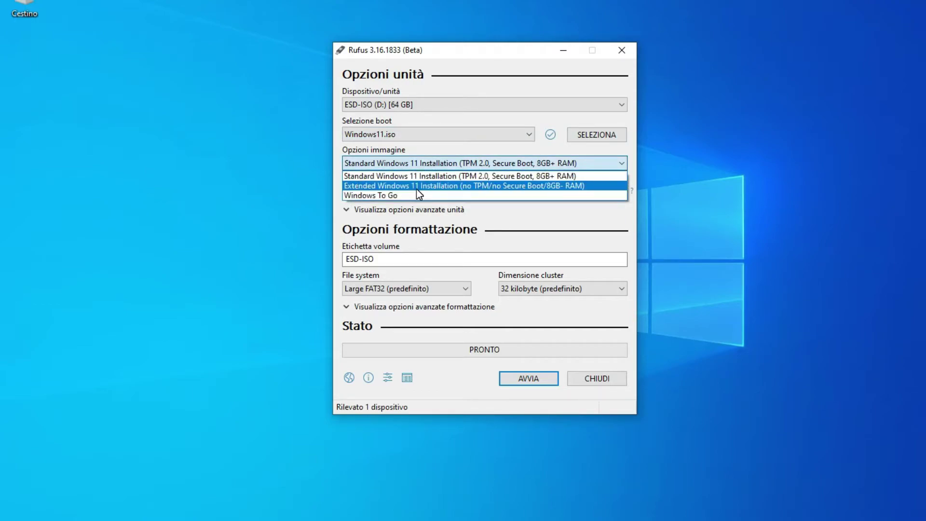
left_click(478, 186)
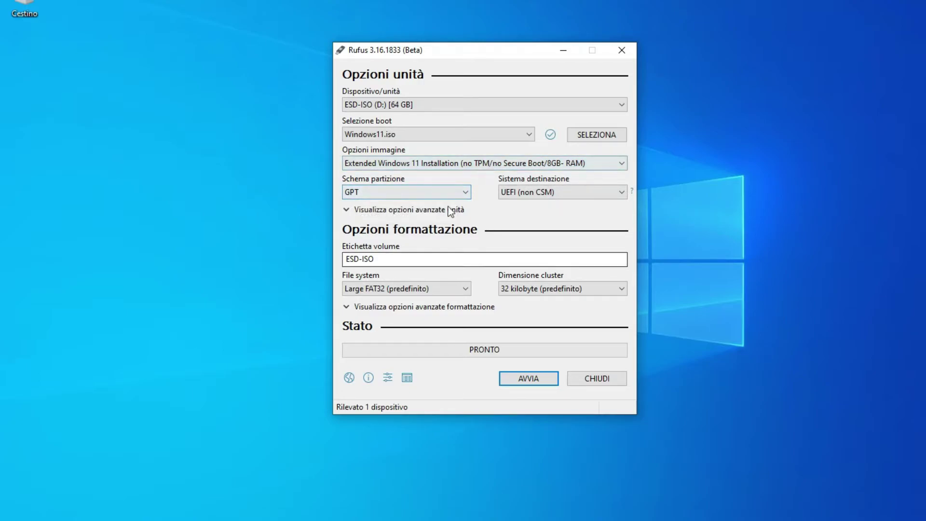
left_click(518, 381)
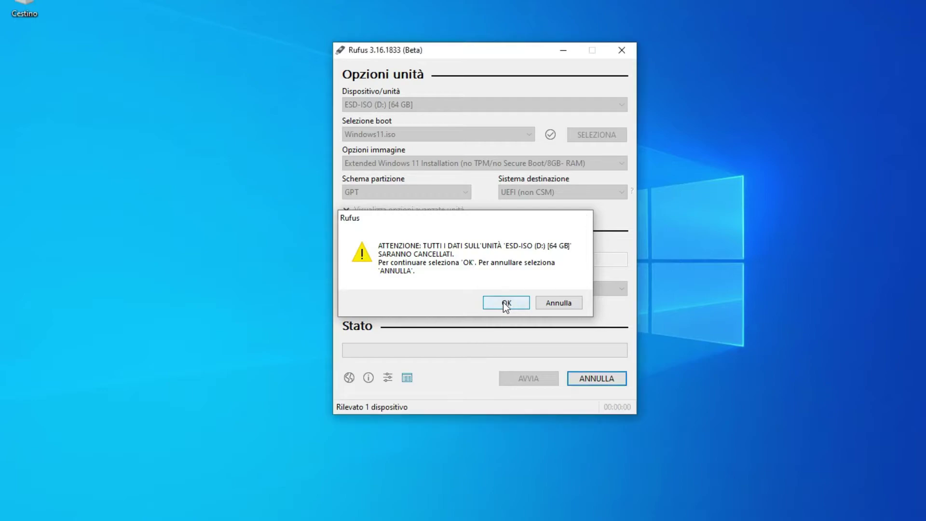
left_click(505, 302)
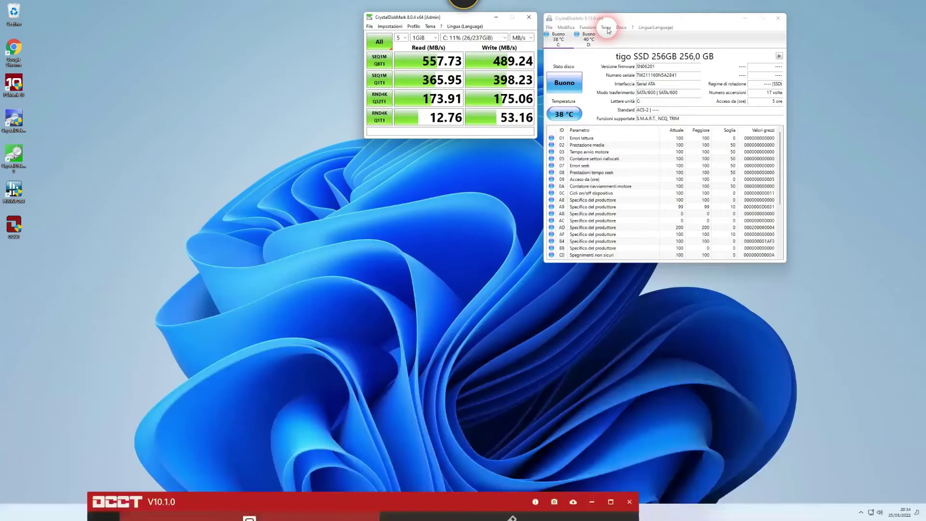
left_click(604, 23)
left_click(597, 28)
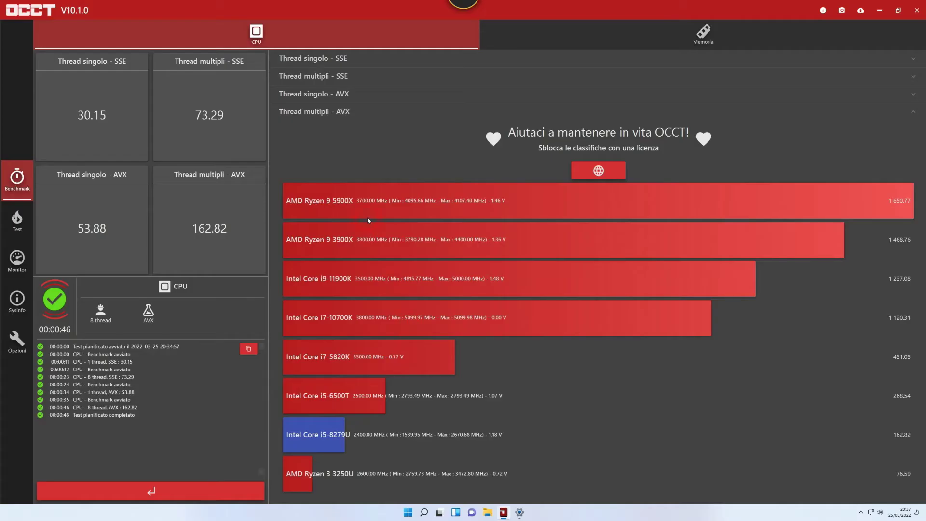
Step: In OCCT, expand the single-thread SSE ranking and view the CPU details of the AMD Ryzen 9 5900X and Intel Core i9-11900K
left_click(324, 59)
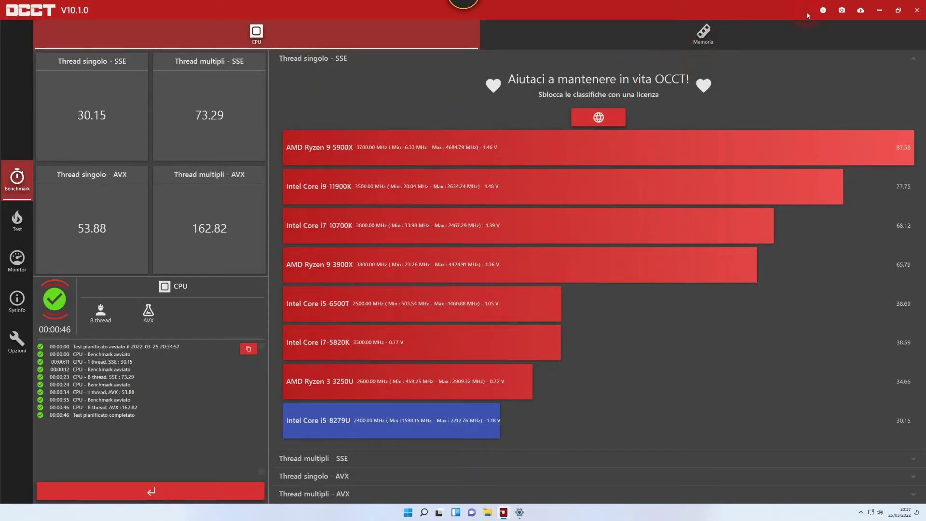
mouse_move(493, 152)
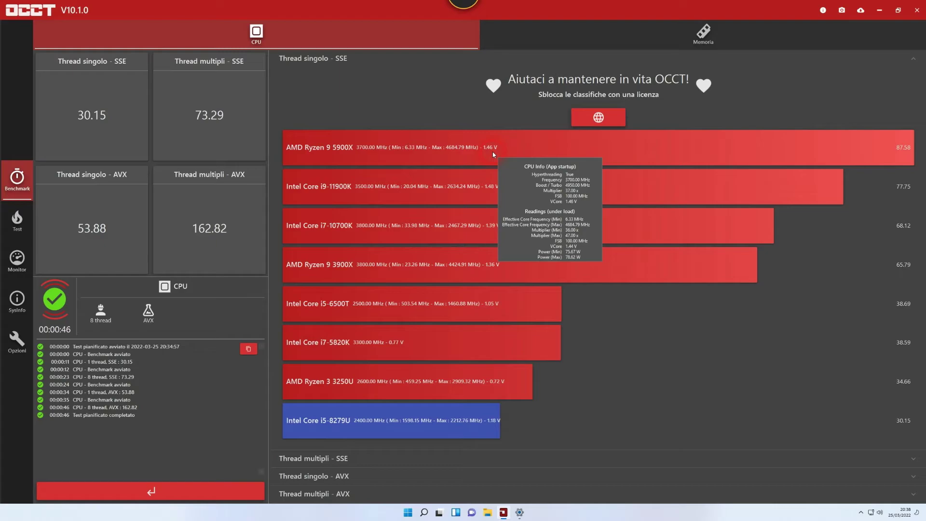
mouse_move(409, 174)
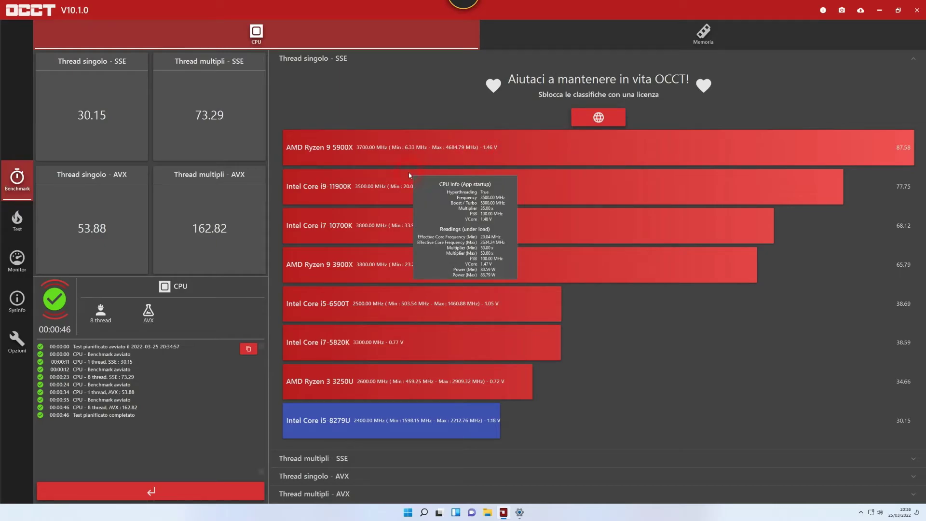